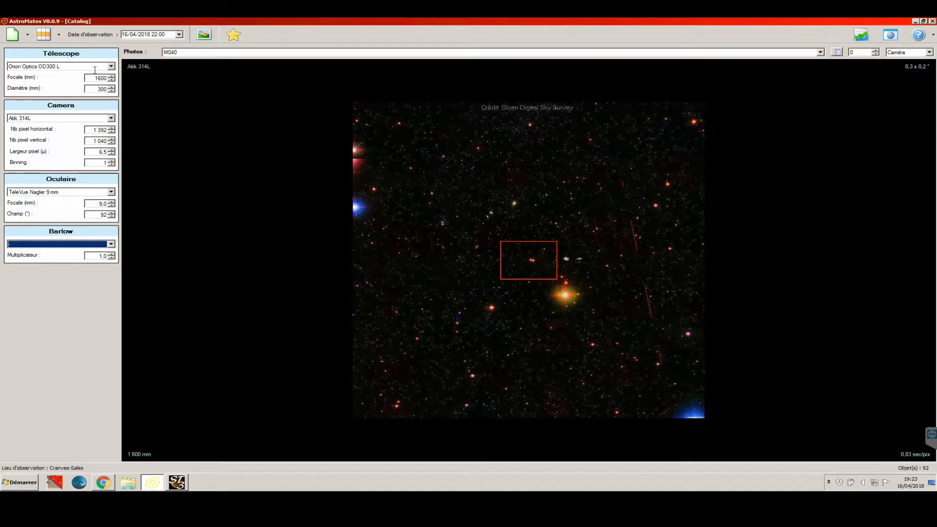
left_click(28, 36)
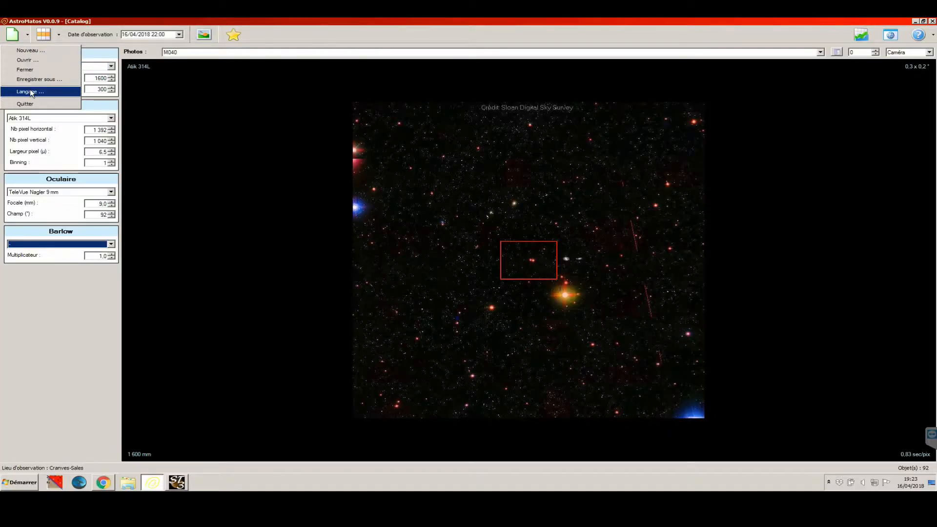
left_click(58, 38)
left_click(58, 36)
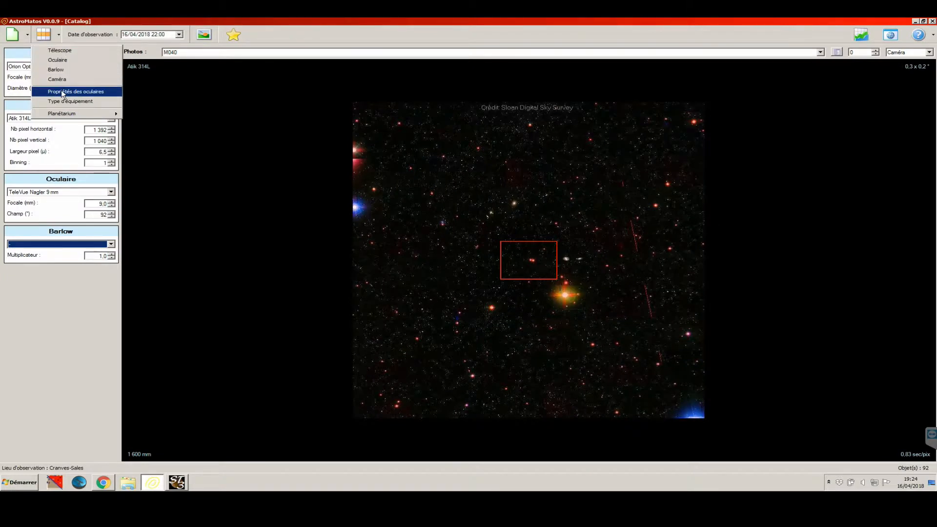
mouse_move(56, 114)
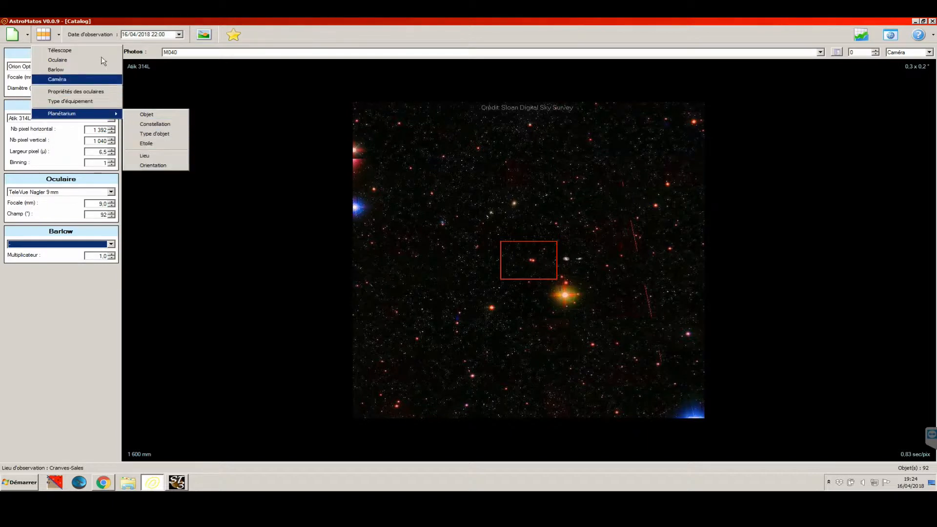
left_click(97, 23)
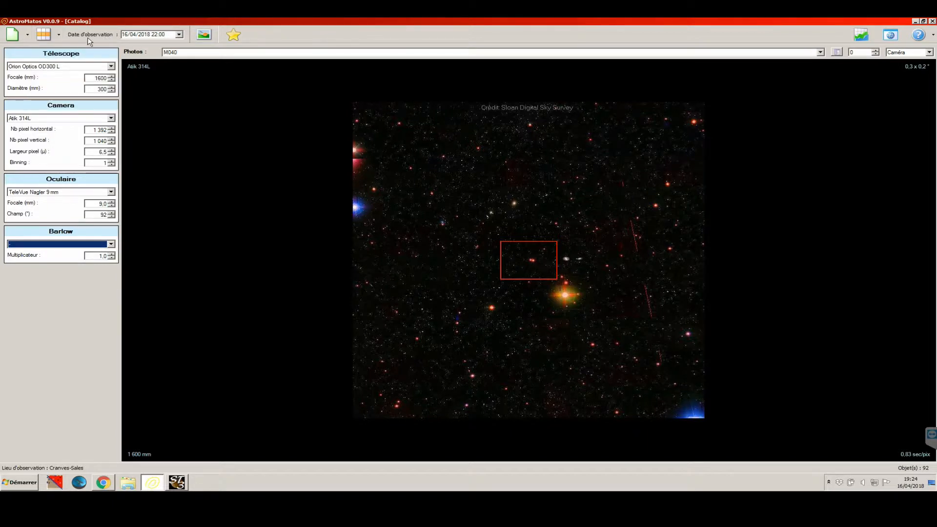
left_click(134, 36)
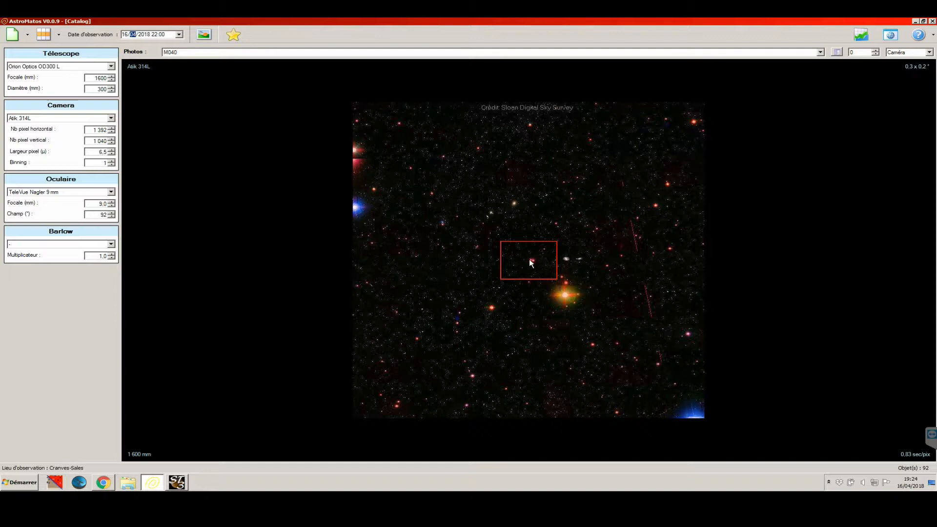
mouse_move(529, 259)
left_mouse_down()
mouse_move(563, 298)
mouse_move(530, 261)
left_mouse_up()
Switch to the object catalogue with the sky map and look through the available observation sites in the Observatoire settings without changing them
left_click(234, 35)
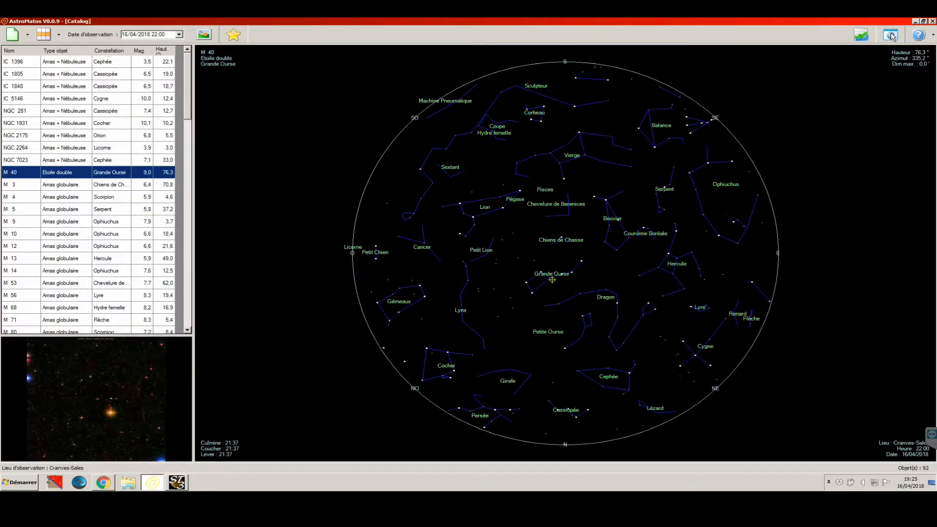
left_click(891, 35)
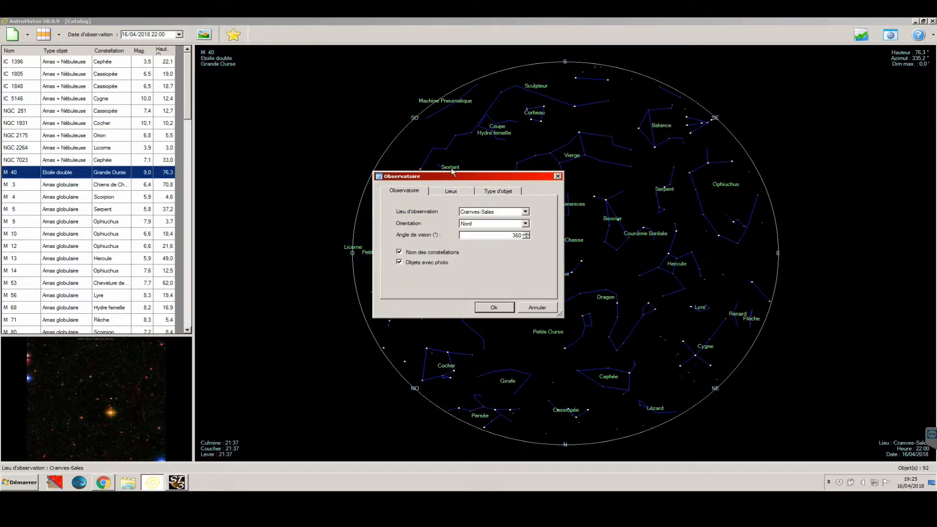
left_click_drag(452, 175, 530, 118)
left_click(603, 155)
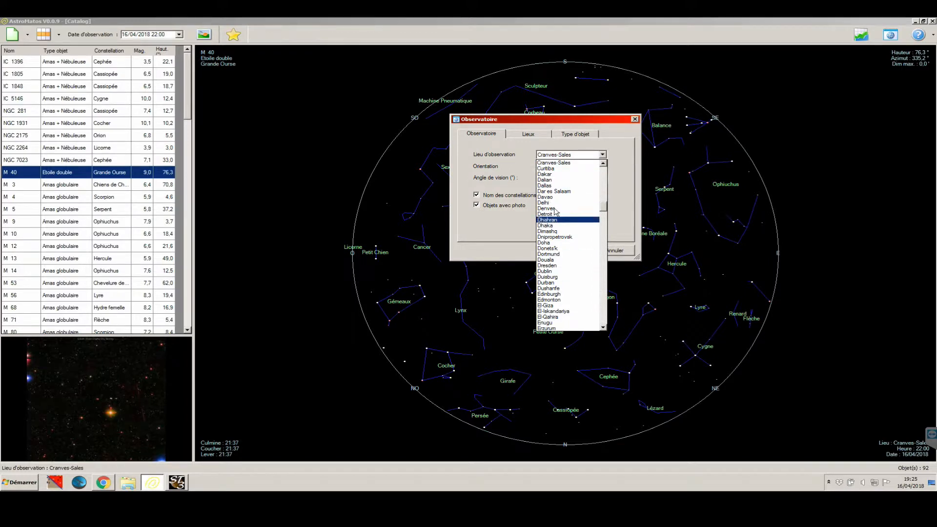
mouse_move(602, 208)
left_mouse_down()
mouse_move(604, 178)
mouse_move(604, 192)
left_mouse_up()
left_click(611, 156)
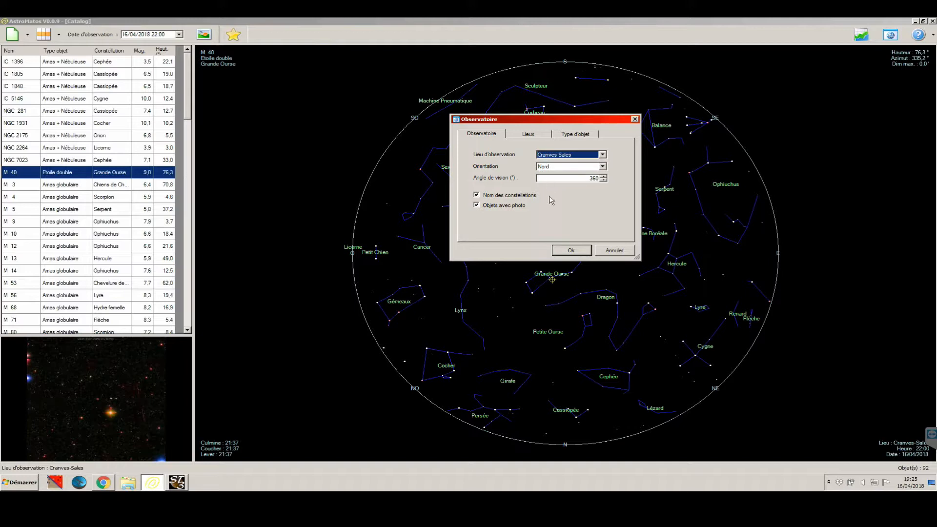
left_click(608, 252)
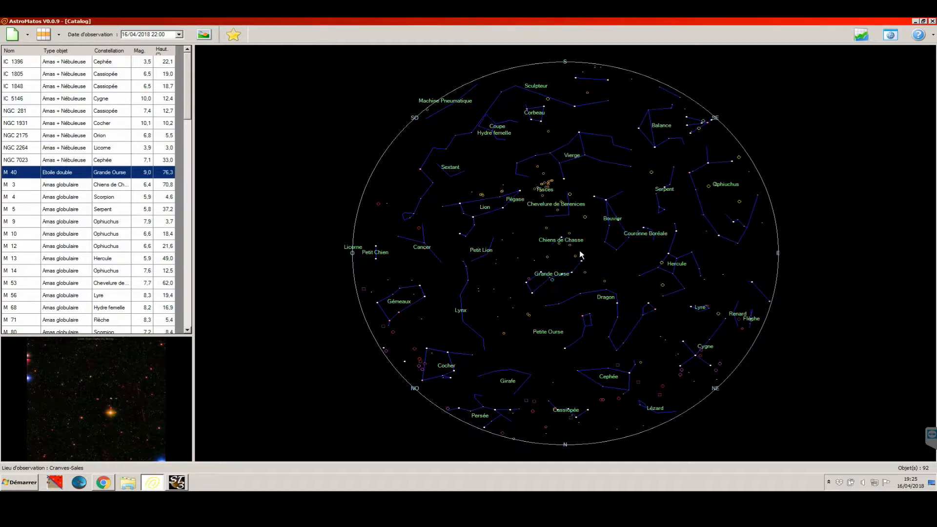
Open the Lieu table of the planetarium data, find the Cranves-Sales entry for France among the last rows, and close the table
left_click(59, 35)
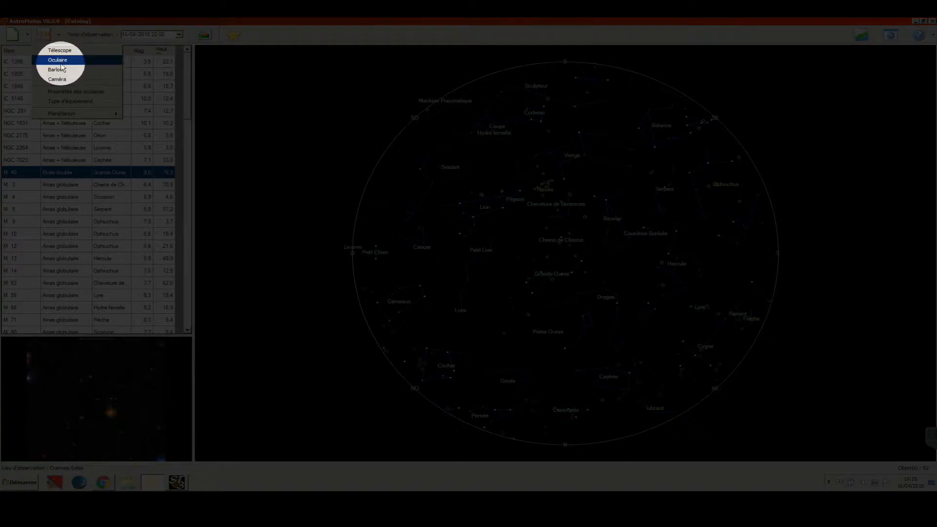
mouse_move(61, 114)
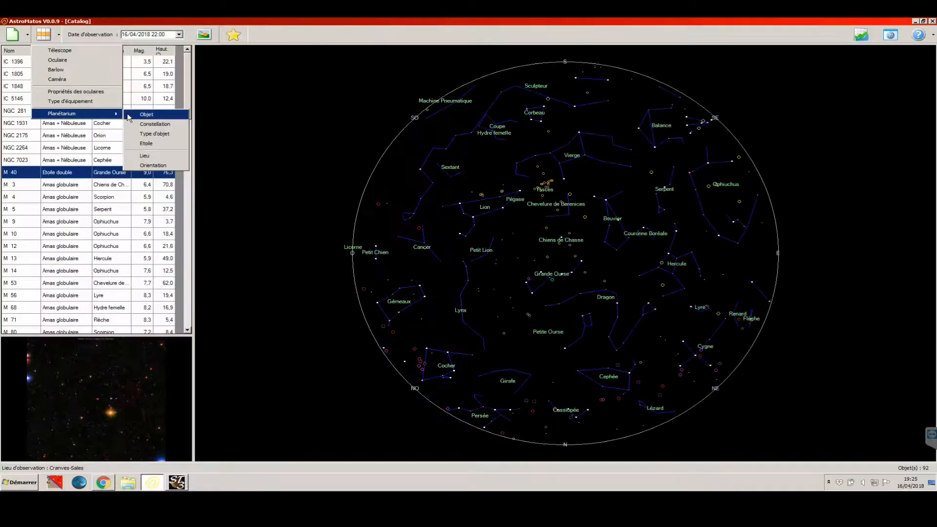
left_click(141, 156)
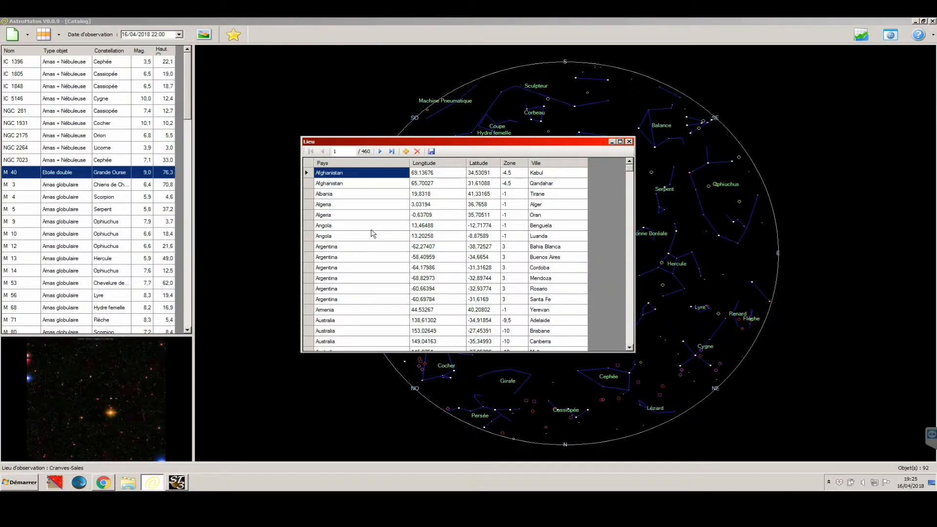
left_click_drag(633, 176, 629, 346)
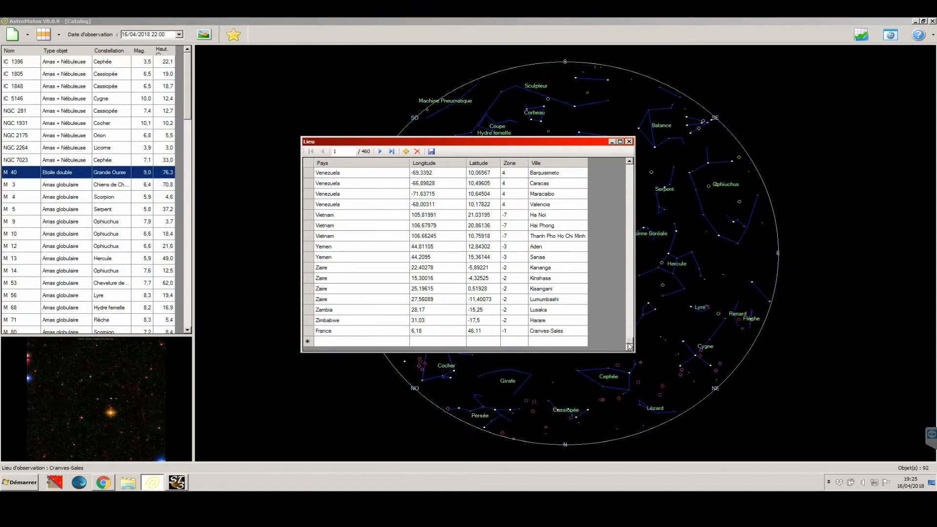
left_click(342, 334)
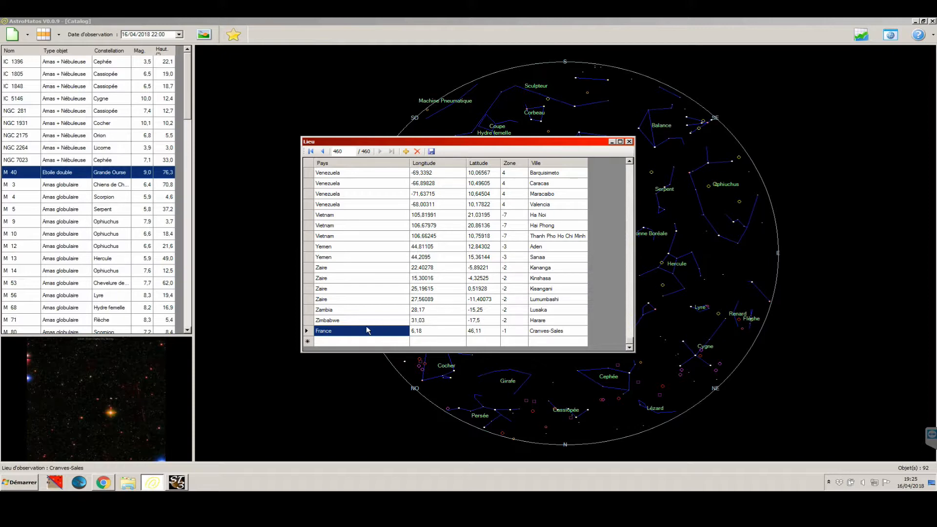
left_click(369, 331)
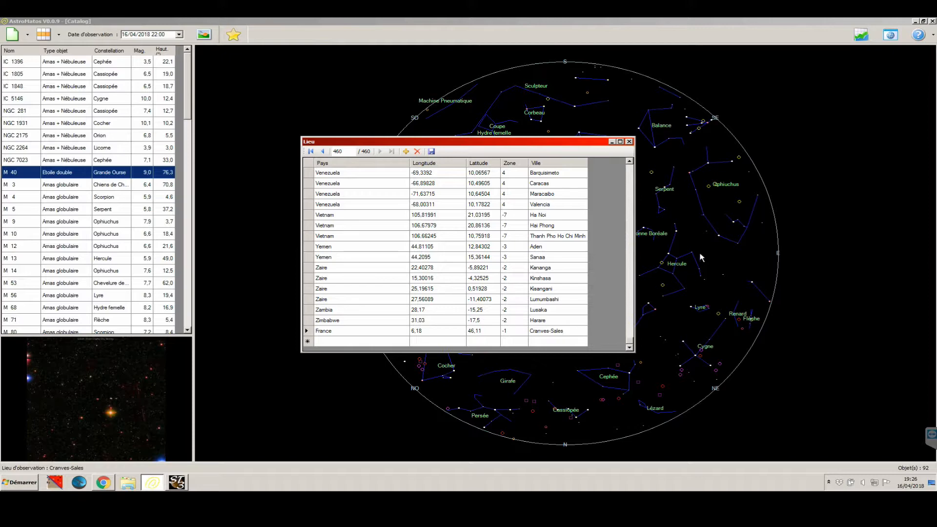
left_click(629, 141)
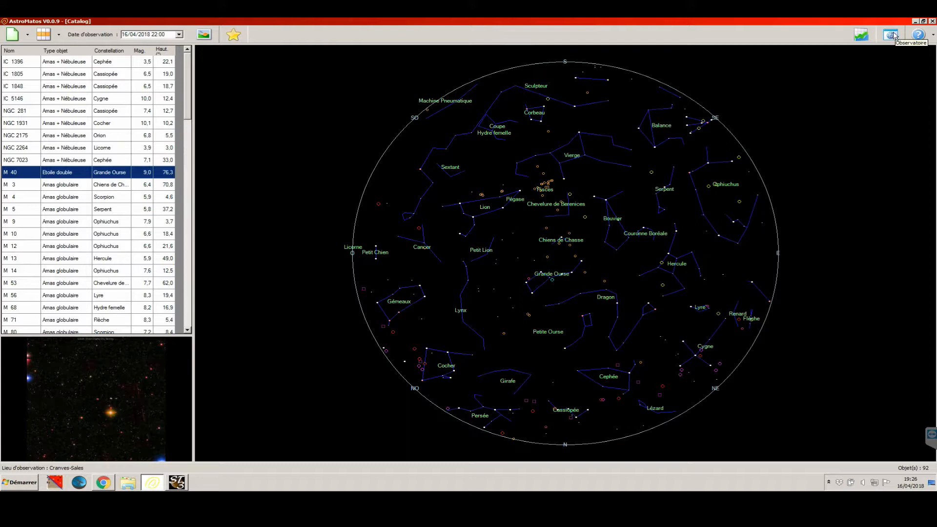
Return to the photo framing view and examine the available telescopes in the selection list and in the Télescope equipment table
left_click(204, 35)
left_click(204, 35)
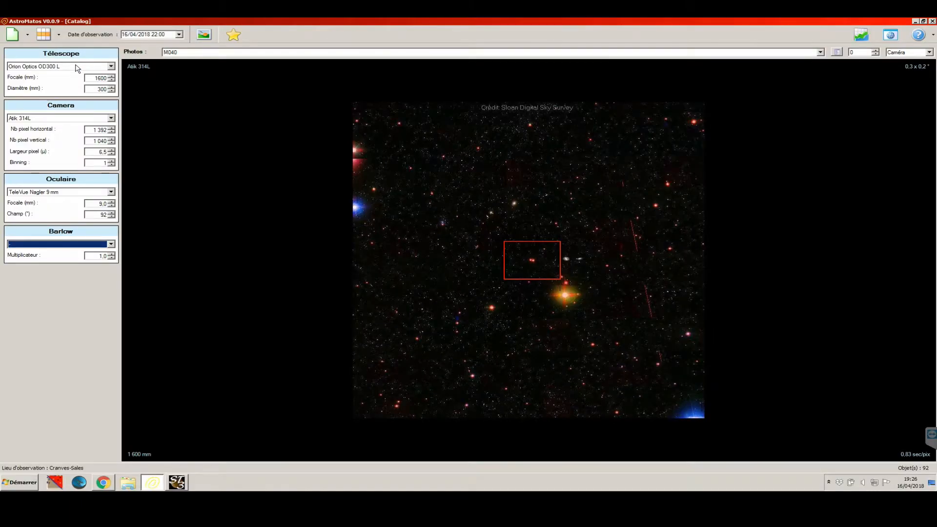
left_click(111, 66)
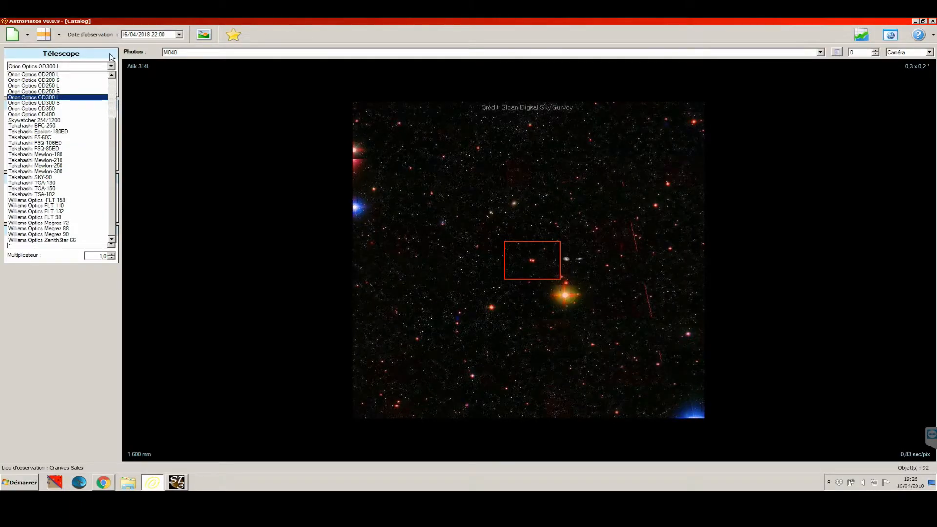
left_click(111, 57)
left_click(58, 34)
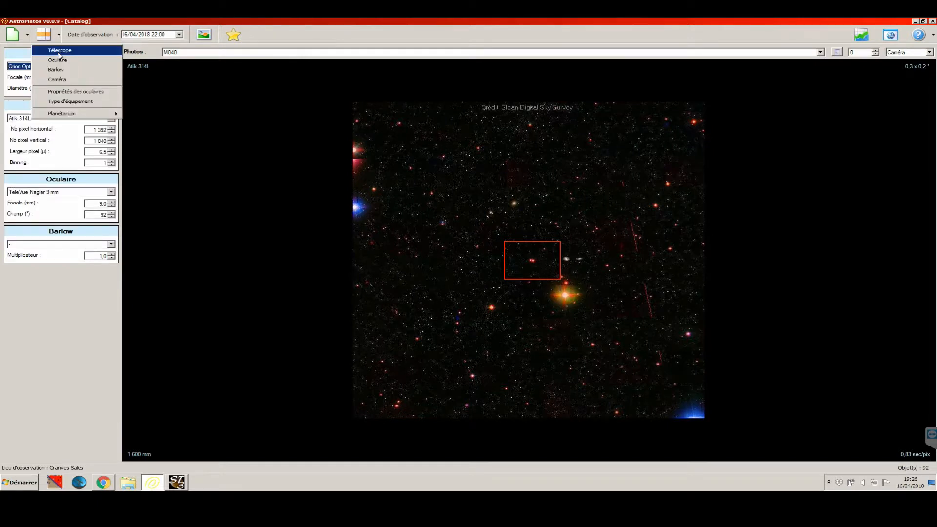
left_click(59, 51)
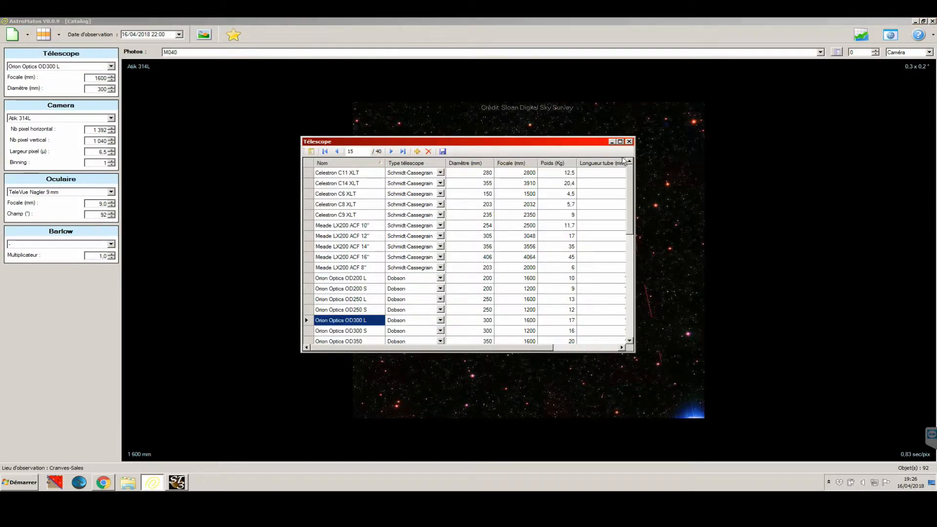
left_click(629, 142)
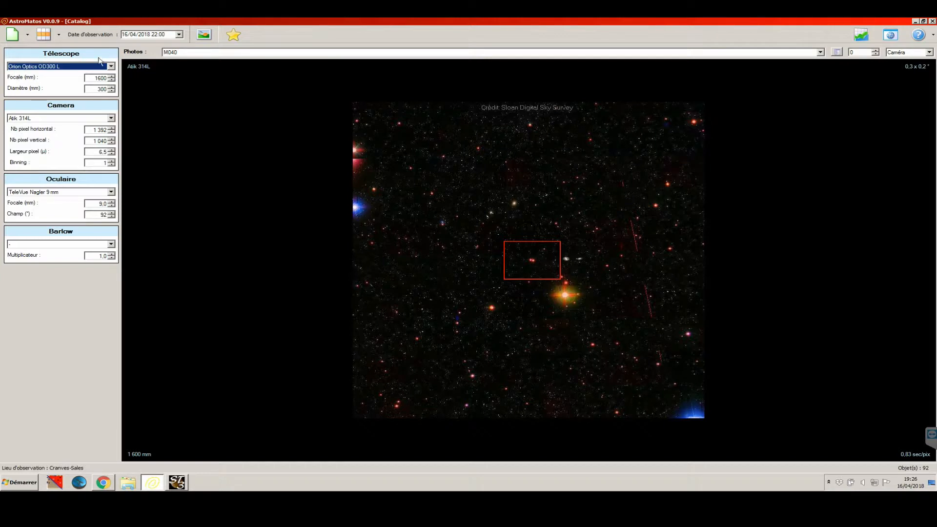
Select the Skywatcher 254/1200 telescope and the ASI 1600 camera for the field-of-view frame
left_click(111, 65)
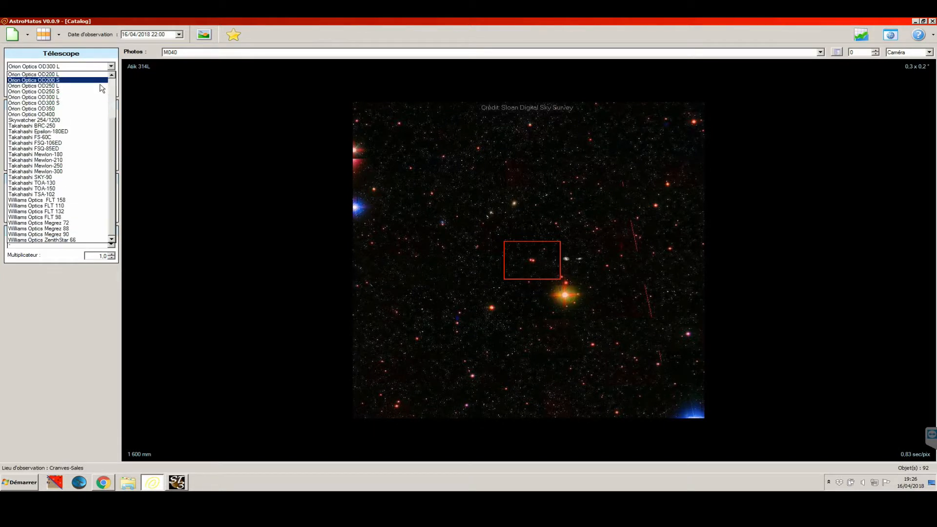
left_click(48, 121)
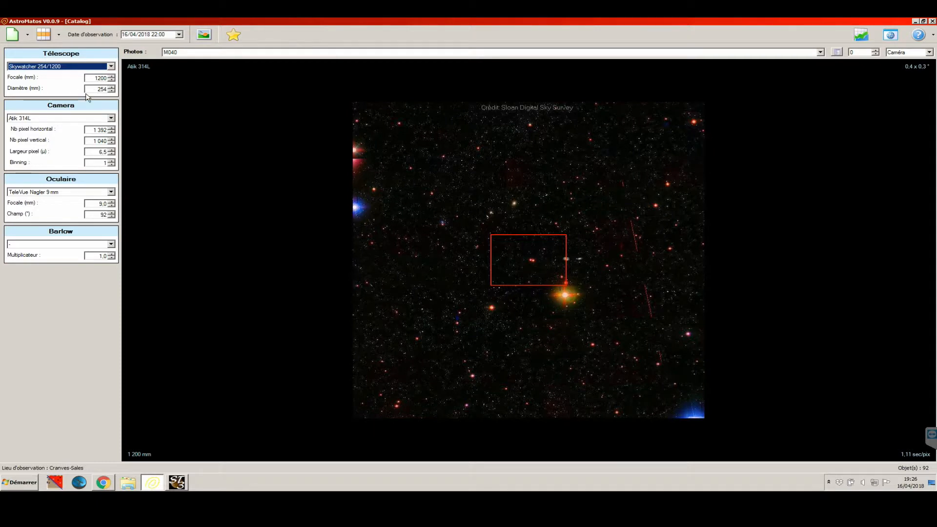
left_click(111, 118)
scroll(52, 141, "up", 3)
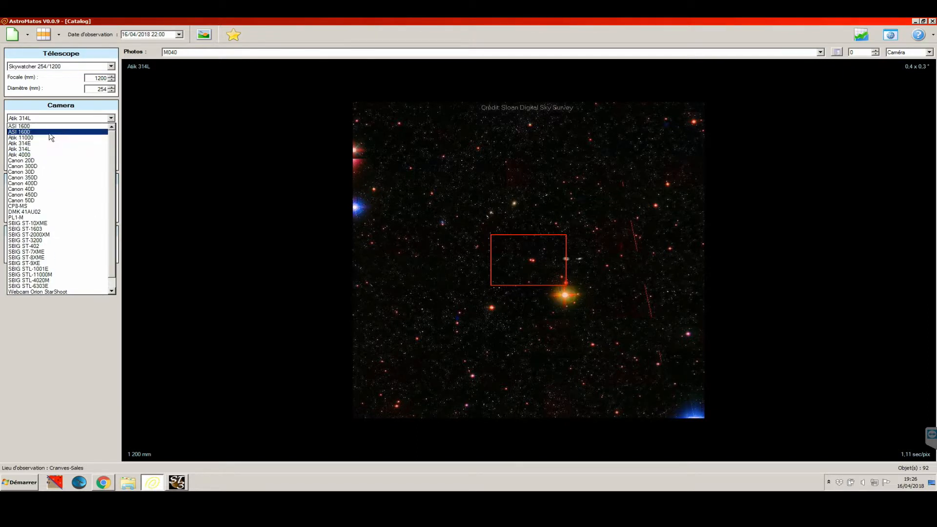
left_click(50, 131)
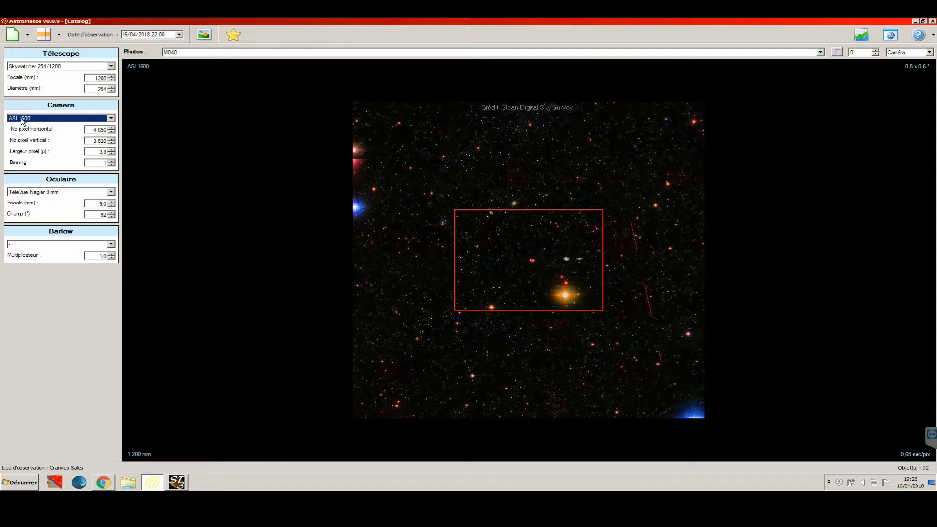
left_click(111, 118)
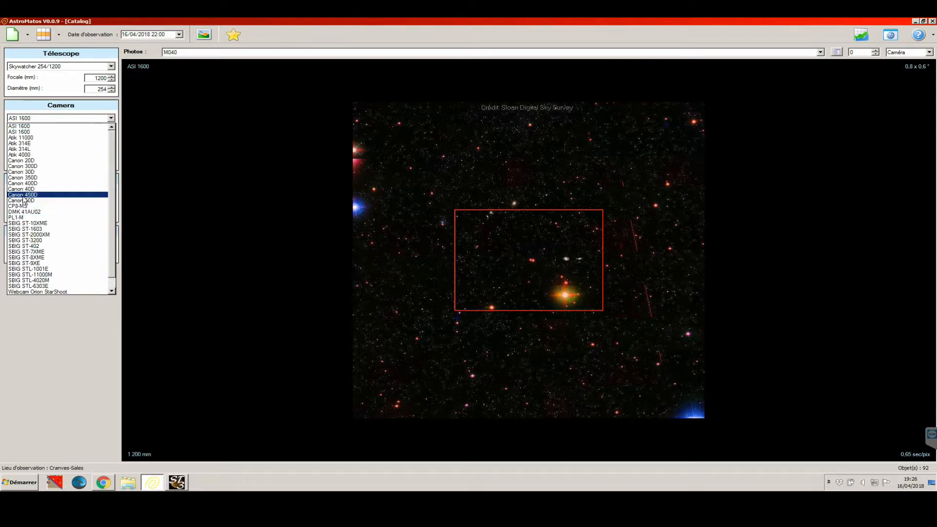
left_click(90, 105)
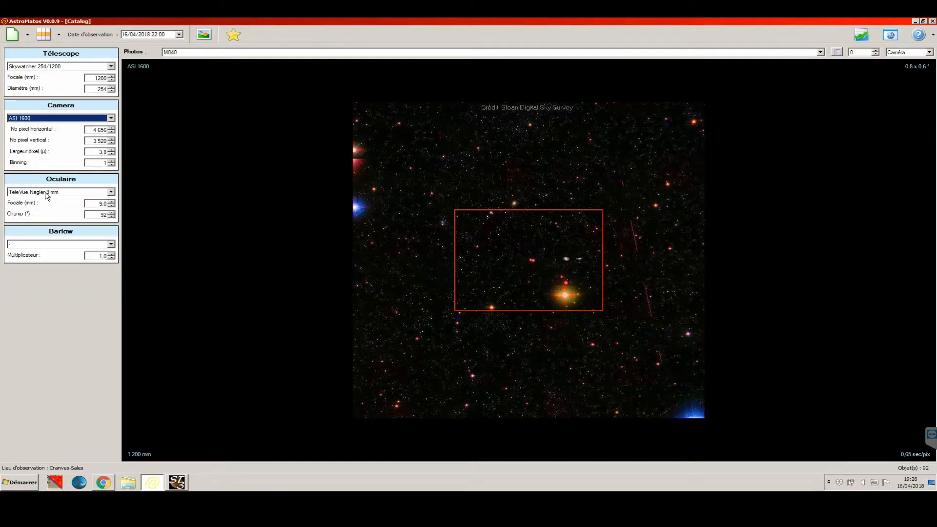
Open the Oculaire equipment table, look through the listed eyepieces, save the data and close the table
left_click(112, 182)
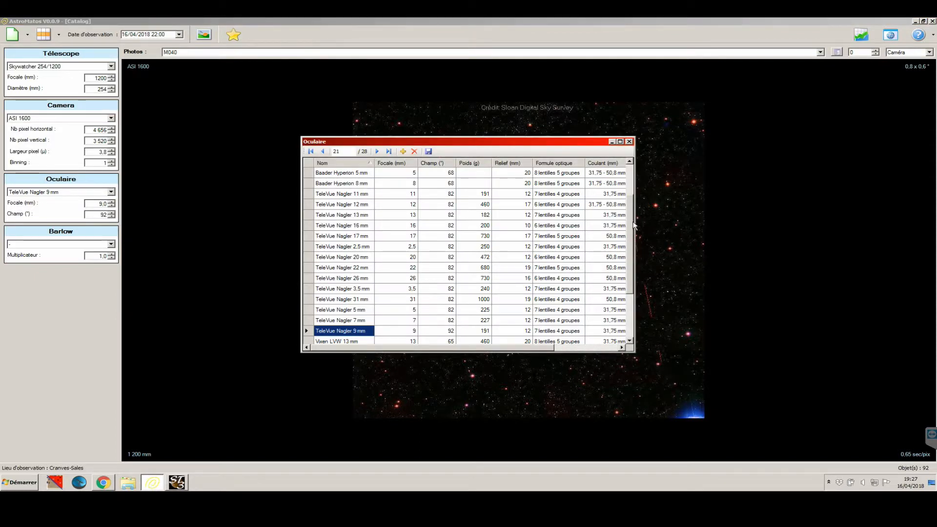
scroll(631, 253, "down", 3)
scroll(631, 254, "up", 4)
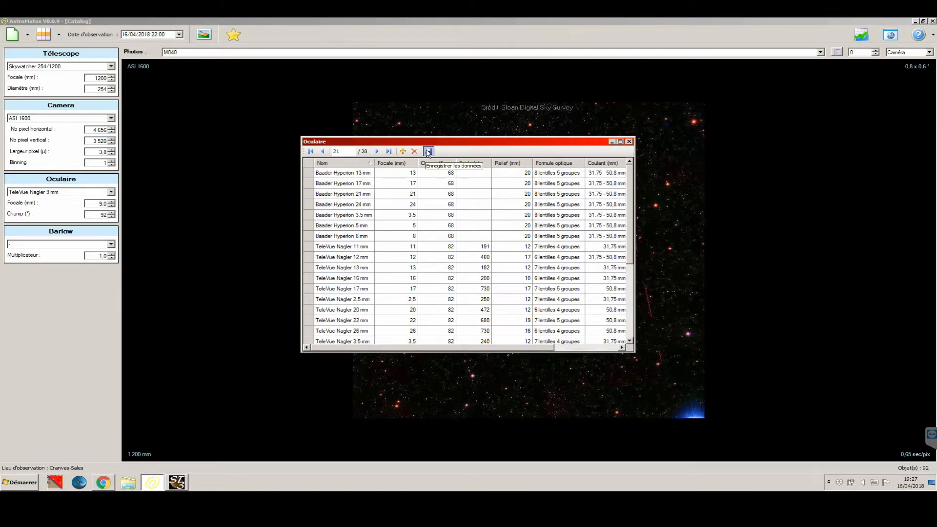
left_click(428, 152)
left_click(629, 141)
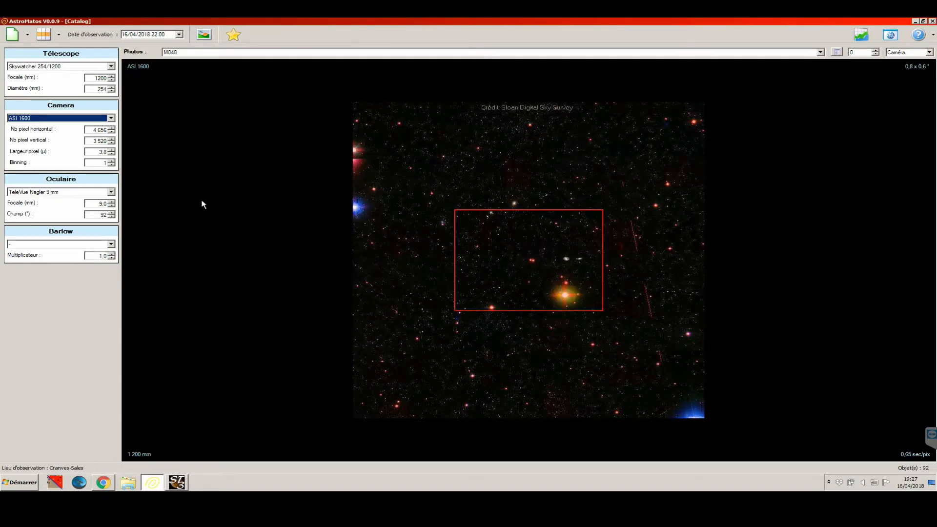
Show the field of view over M040 in Oculaire mode, and switch back to Caméra mode
left_click(928, 54)
left_click(914, 66)
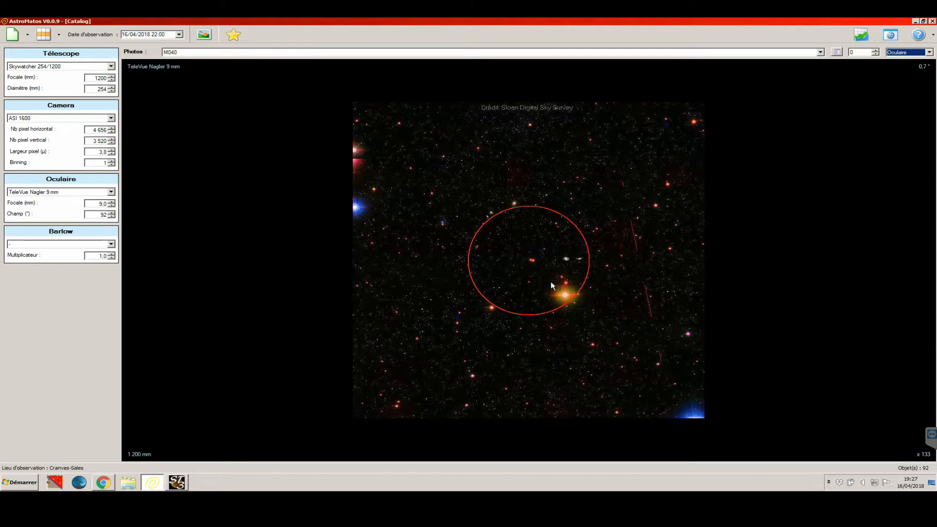
left_click(929, 53)
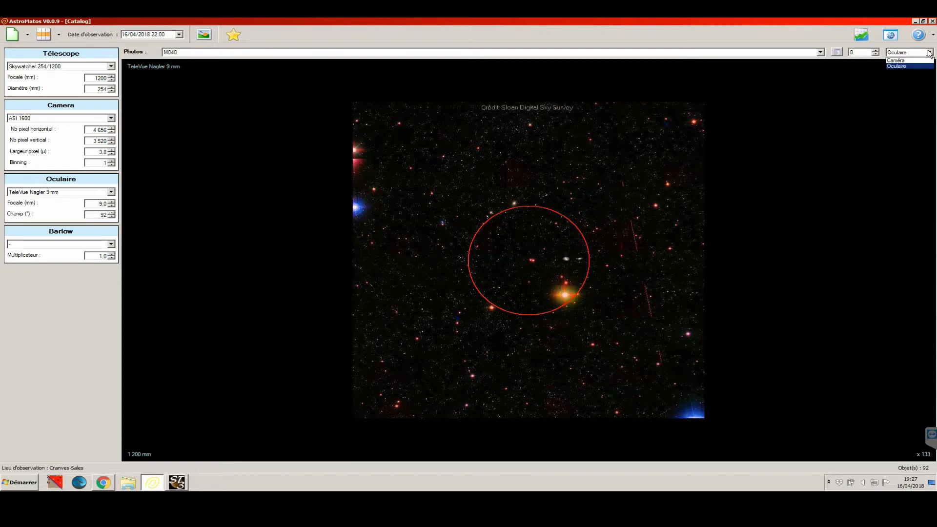
left_click(914, 61)
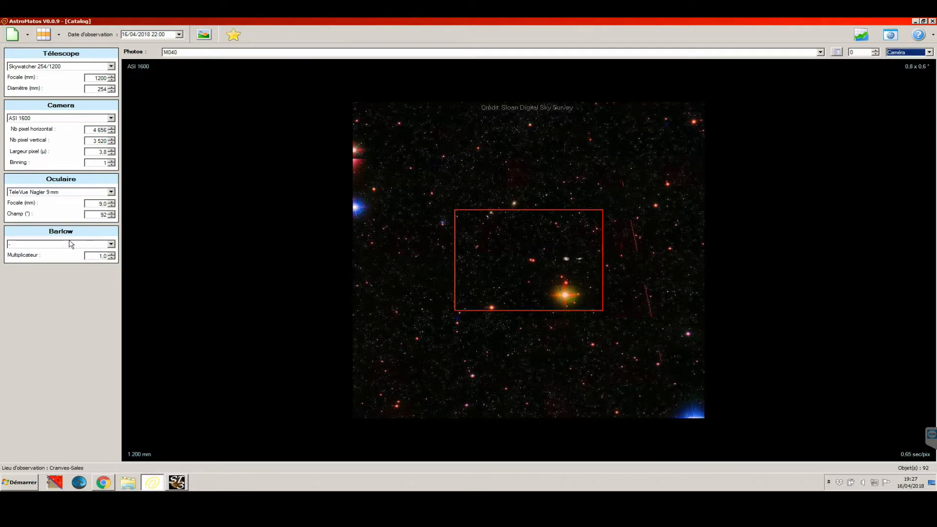
Compare the camera frame over M040 with Balow x2 and Barlow x5, and reset the Barlow selection to none
left_click(112, 246)
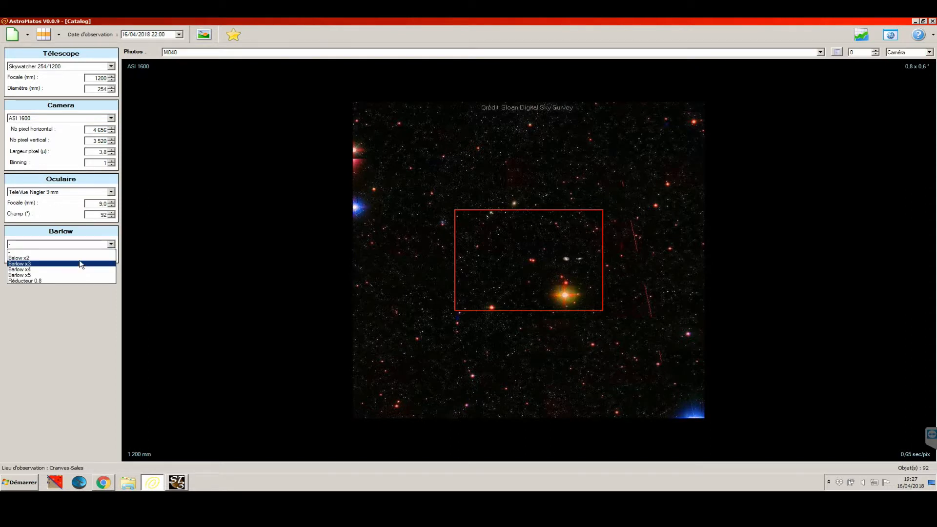
left_click(82, 262)
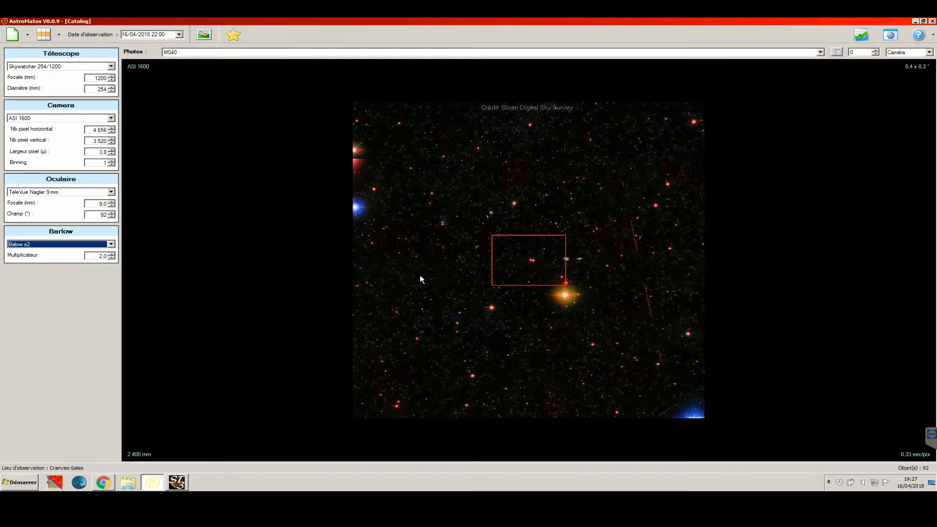
left_click(112, 246)
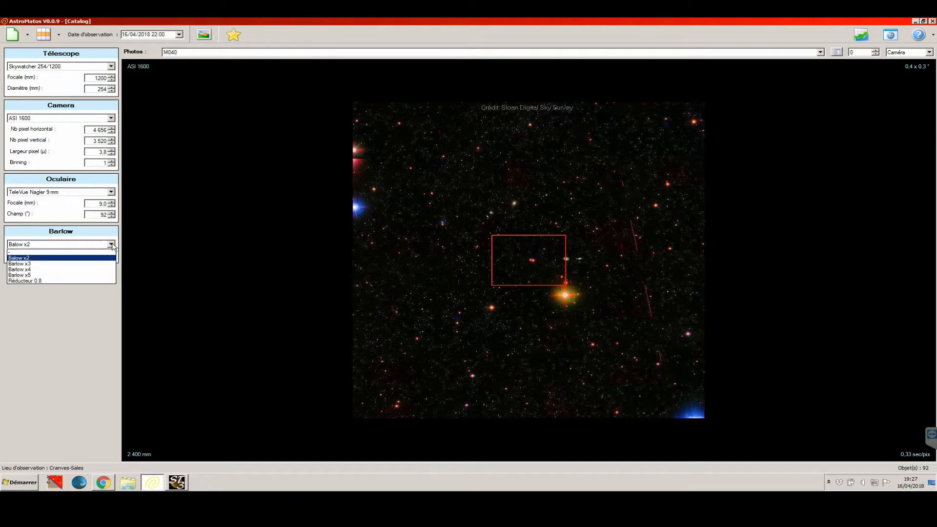
left_click(95, 275)
left_click(110, 245)
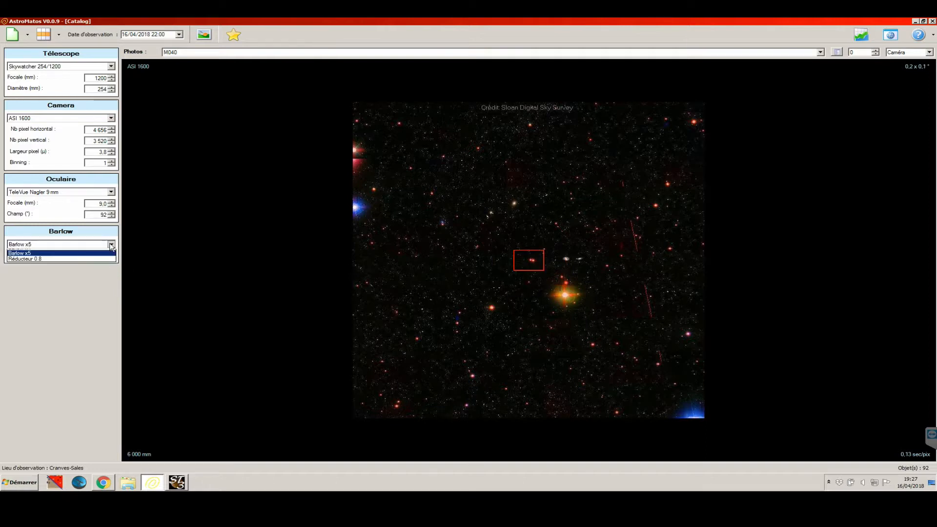
left_click(99, 252)
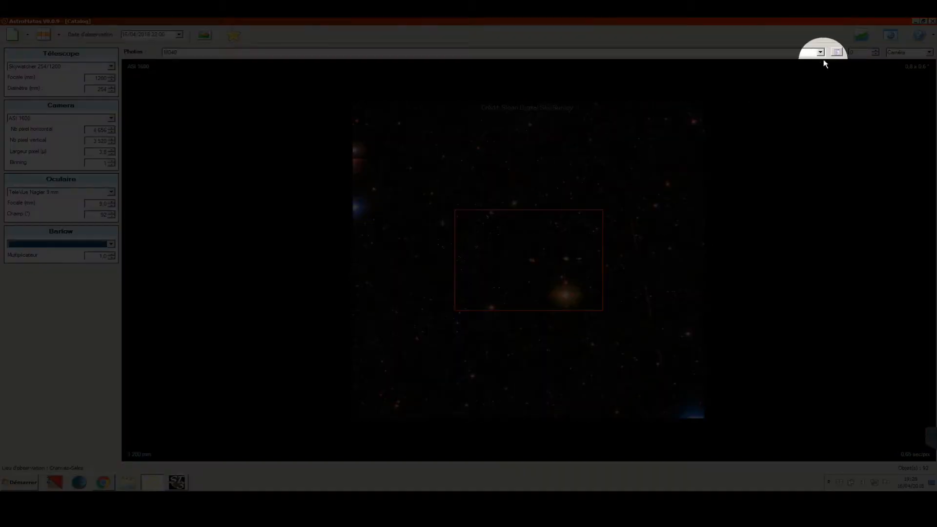
Browse the list of available sky object photos up to the IC entries and close it, keeping M040
left_click(820, 52)
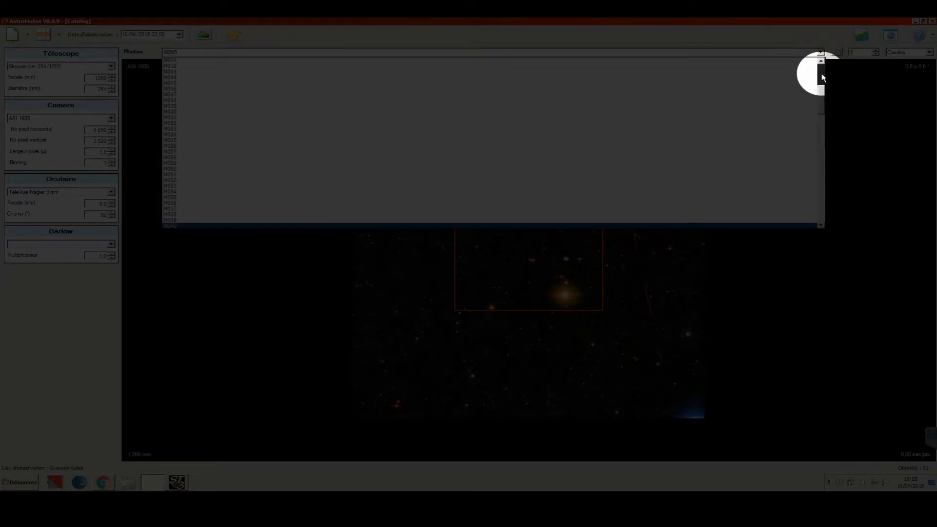
left_click_drag(821, 90, 821, 70)
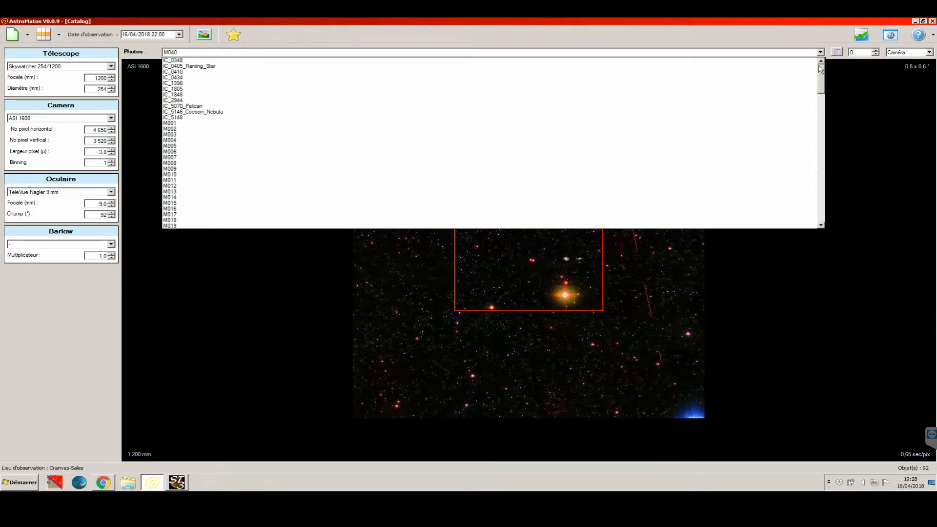
left_click(812, 40)
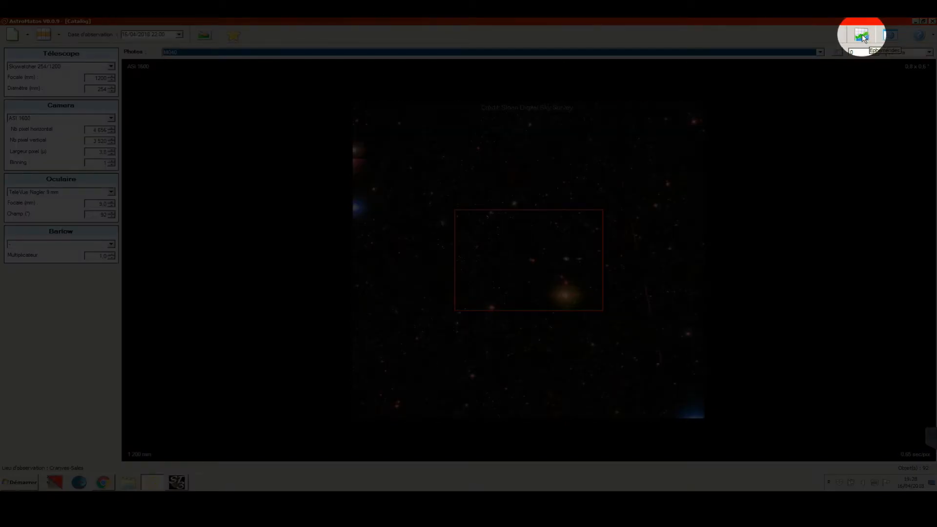
Open the Ephémérides window, reposition it over the photo, and show the ephemeris curves for galaxy M 66
left_click(862, 37)
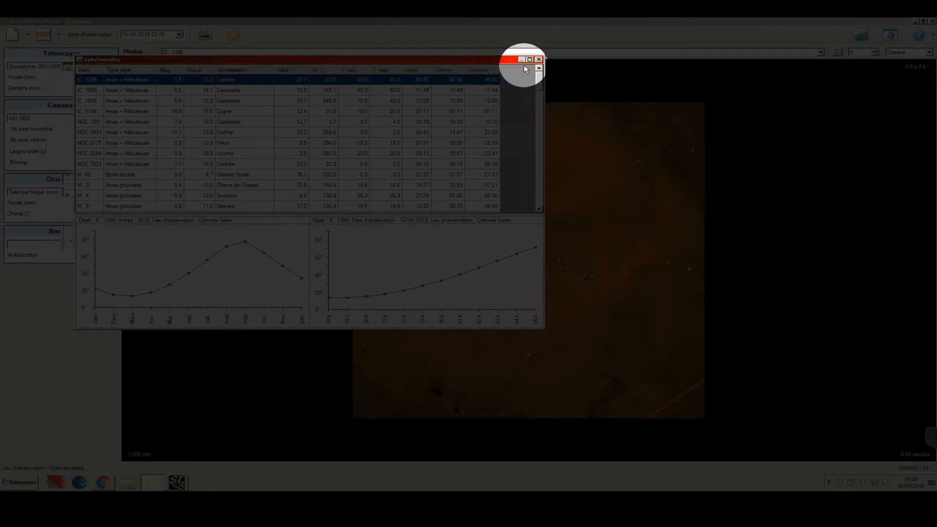
left_click_drag(523, 60, 875, 166)
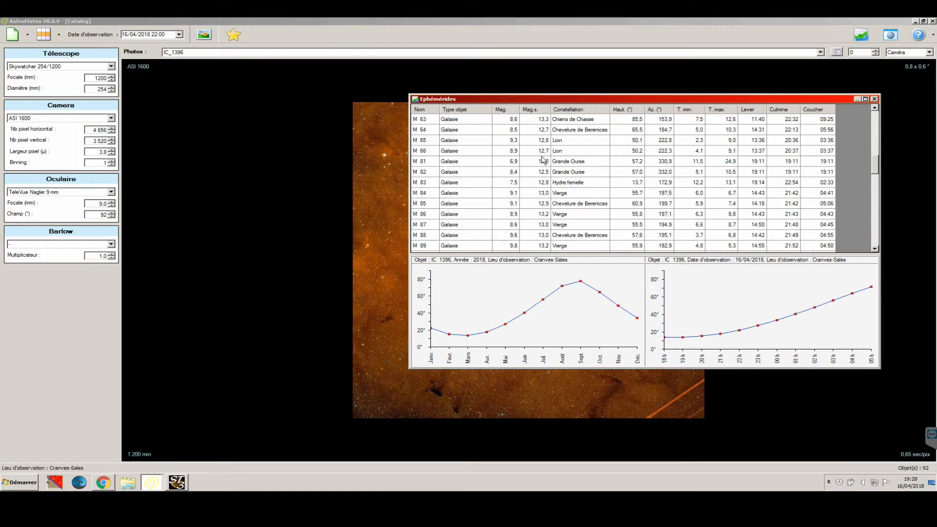
left_click(424, 151)
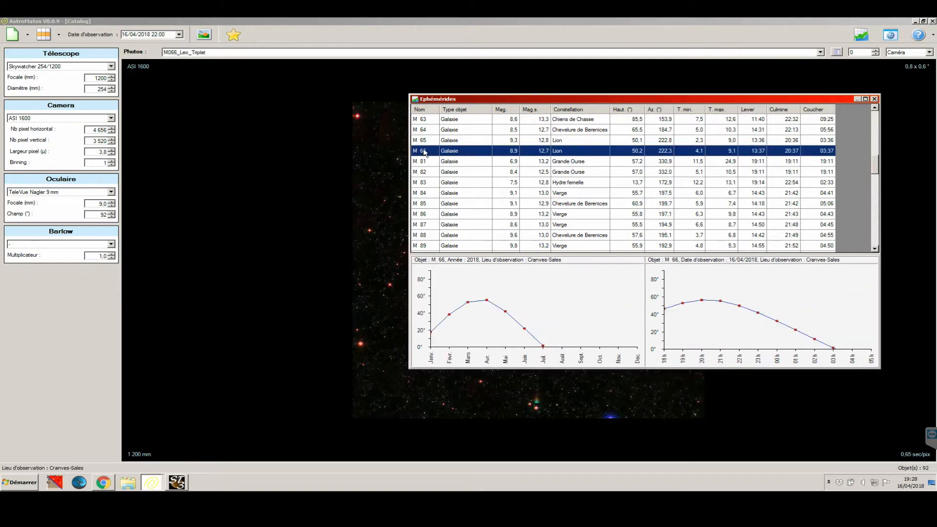
left_click_drag(513, 102, 509, 83)
View the yearly and nightly altitude curves of galaxies M 81, M 82 and M 83, returning to M 82
left_click(455, 146)
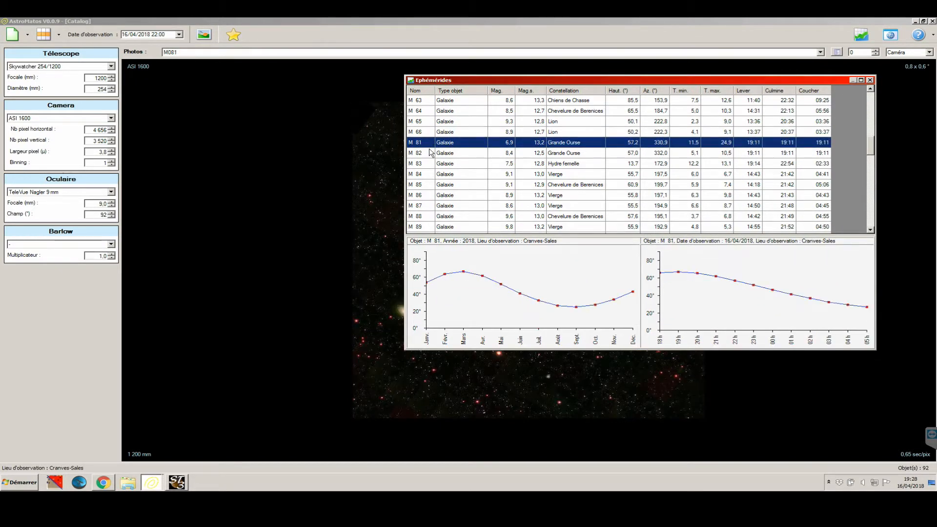
left_click(462, 154)
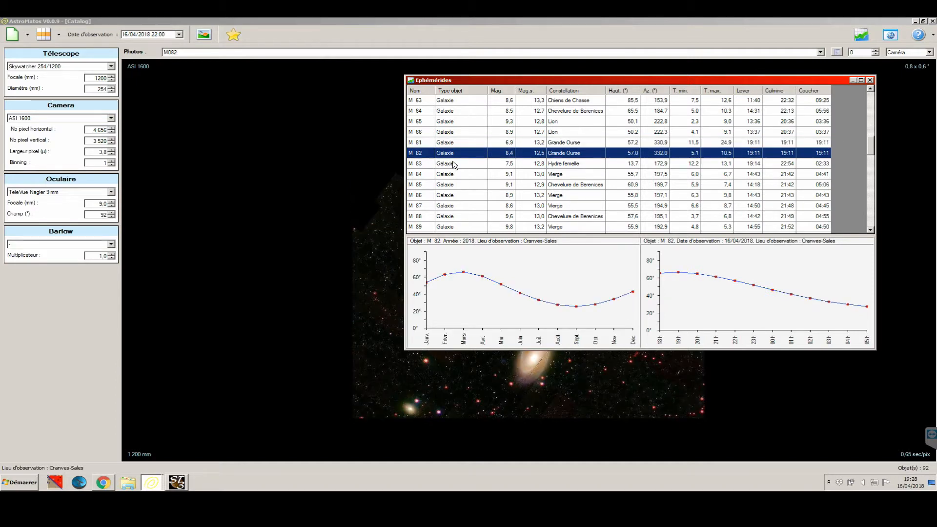
left_click(455, 165)
left_click(458, 156)
left_click_drag(484, 82, 467, 80)
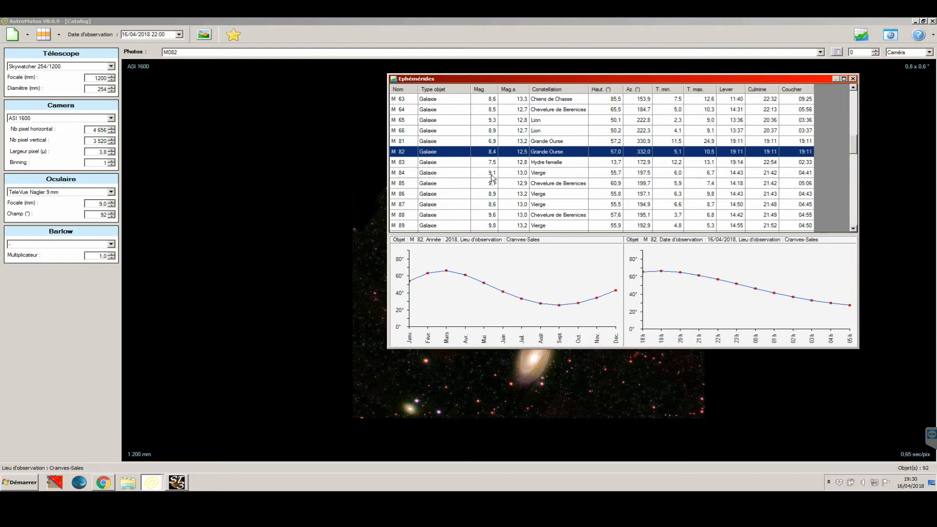
Check the curves of M 83, reselect M 82 for the framing photo, and close the Ephémérides window
left_click(528, 166)
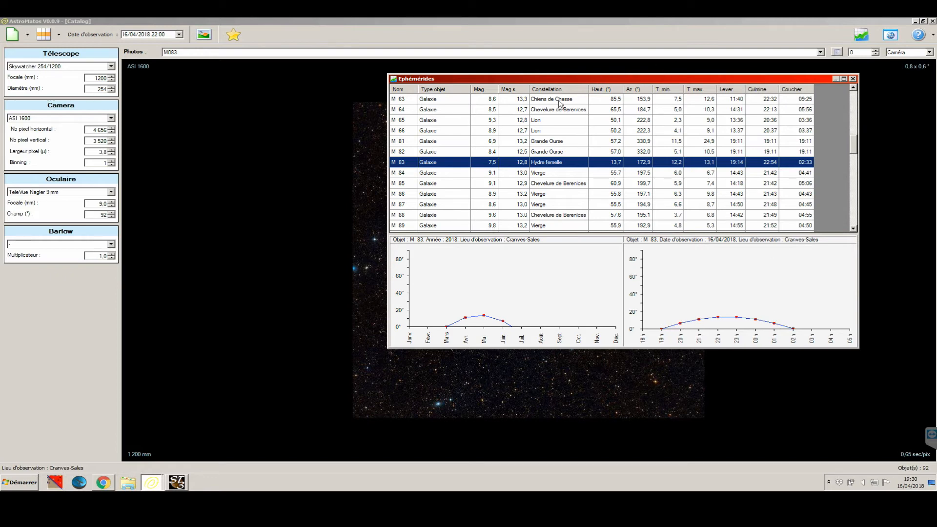
left_click(464, 152)
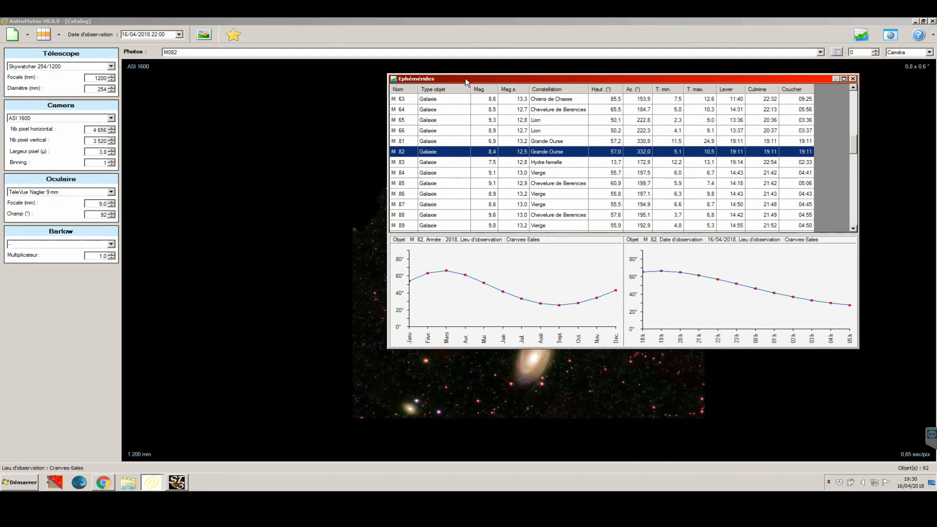
left_click_drag(466, 82, 741, 115)
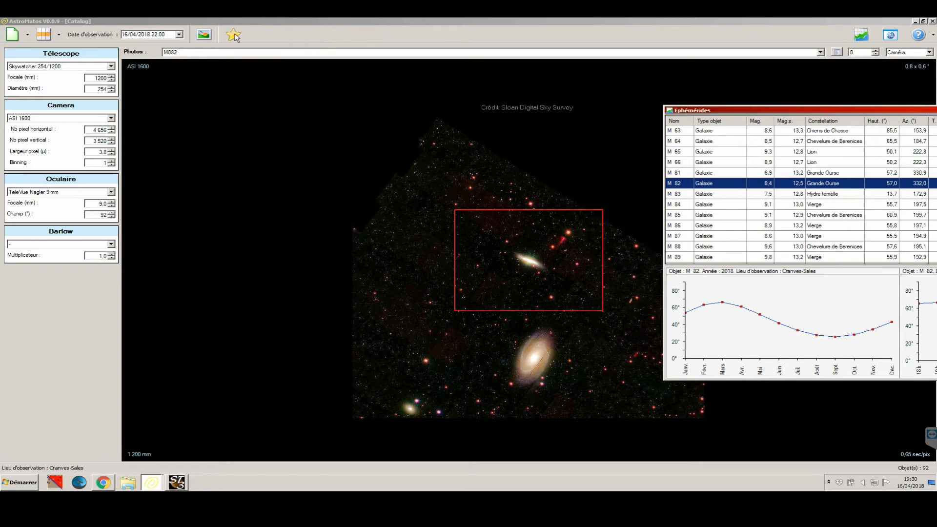
double_click(671, 111)
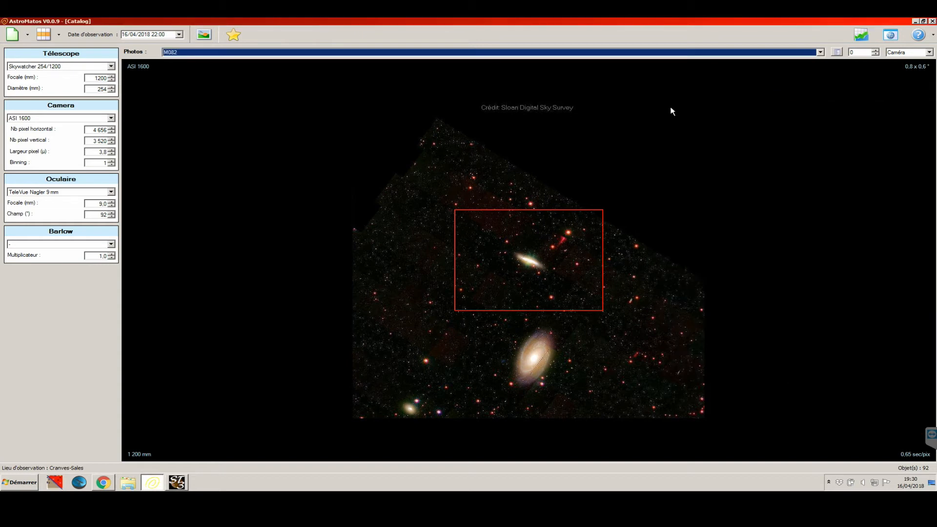
View the position of M 82 on the sky map and return to the photo framing view
left_click(235, 35)
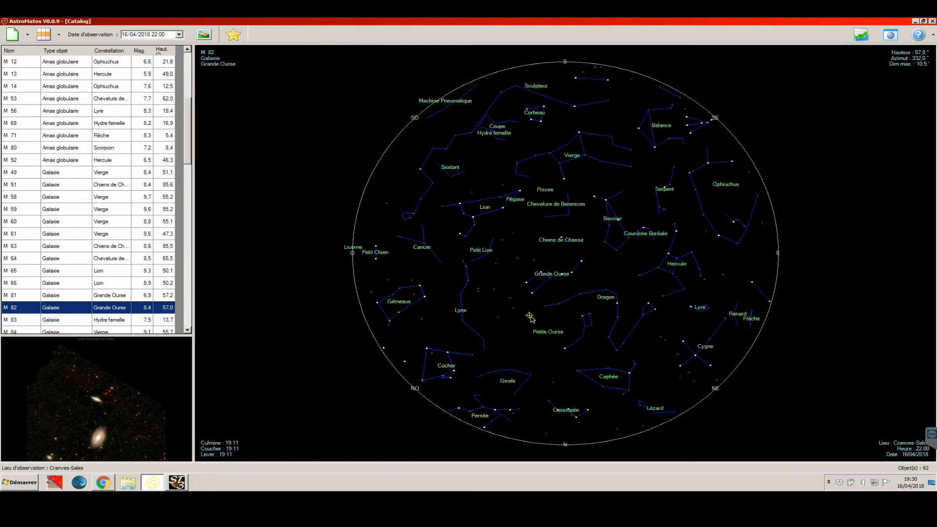
left_click(202, 34)
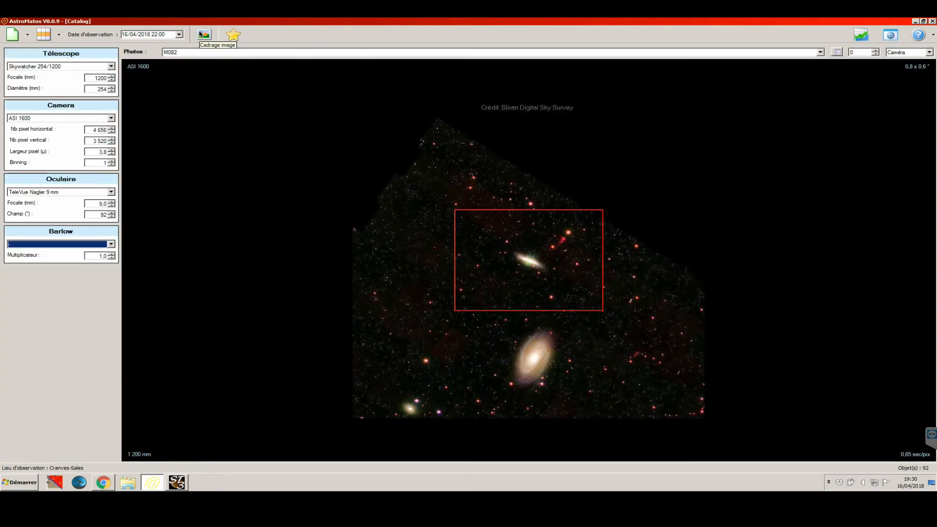